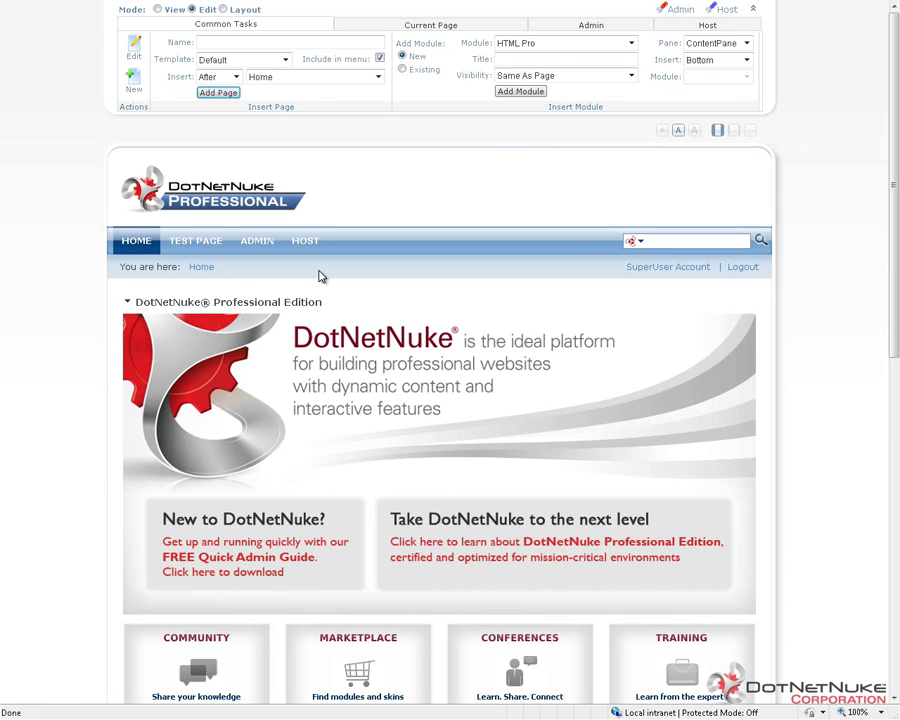
# Step: Go to Host > Extensions to list the installed extensions and their versions
pyautogui.click(310, 249)
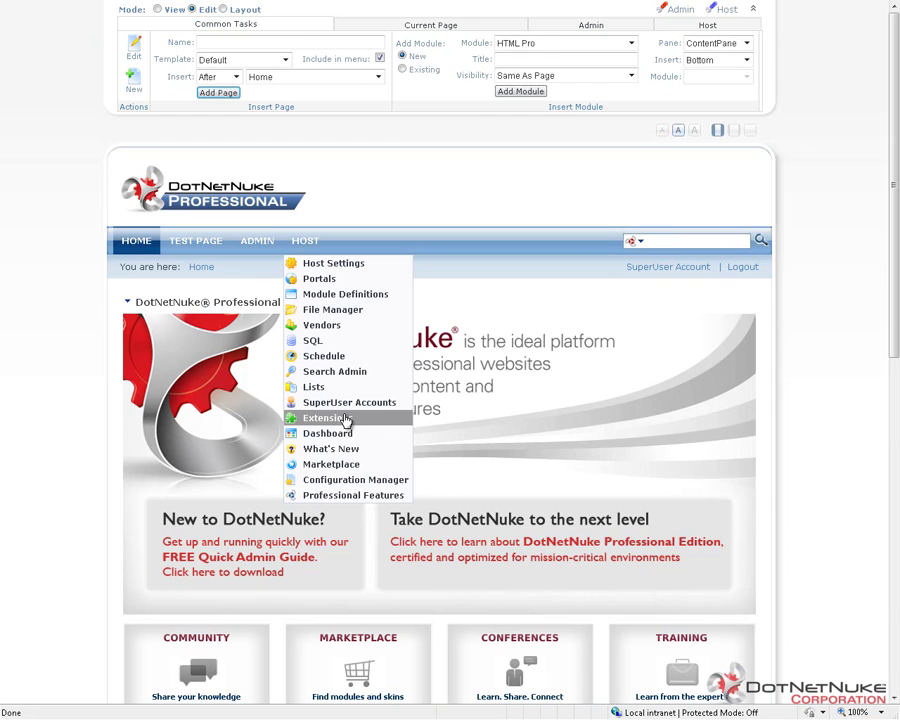
pyautogui.click(345, 420)
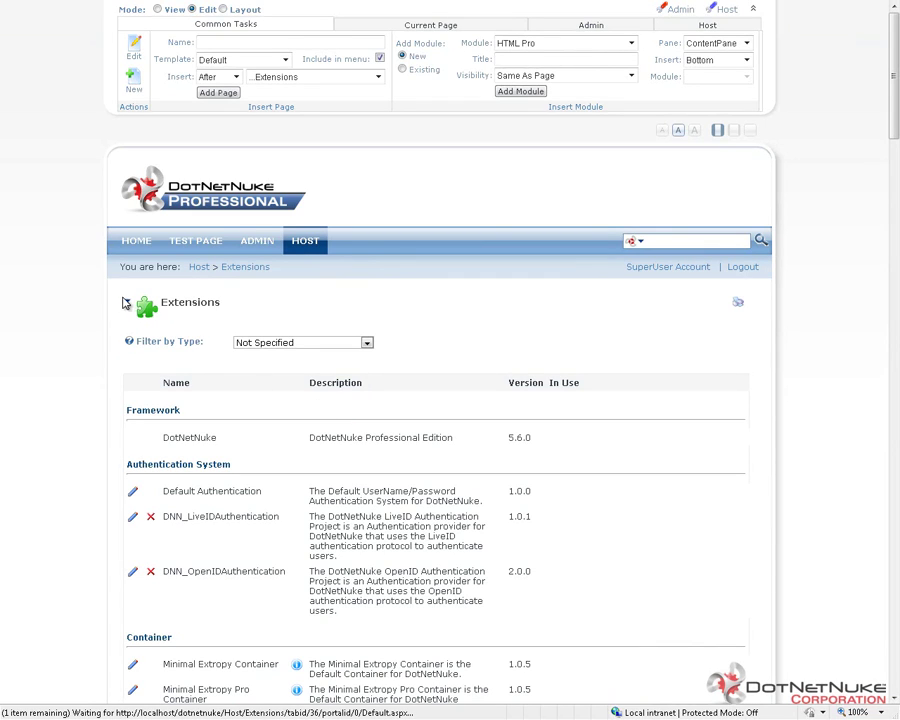
pyautogui.moveTo(128, 303)
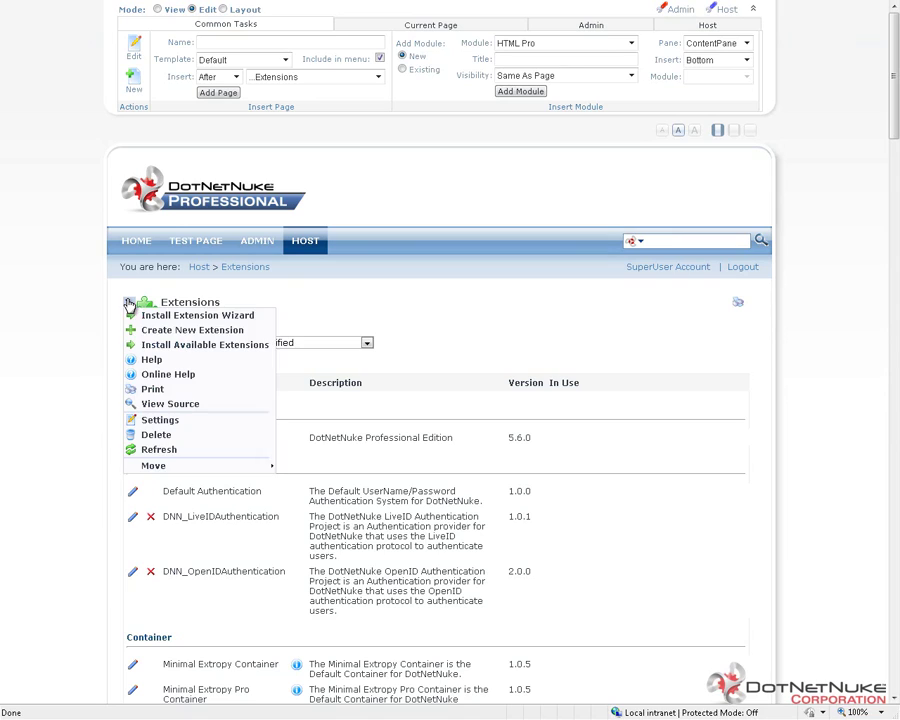
# Step: Launch the Install Extension Wizard from the Extensions module's action menu
pyautogui.click(190, 318)
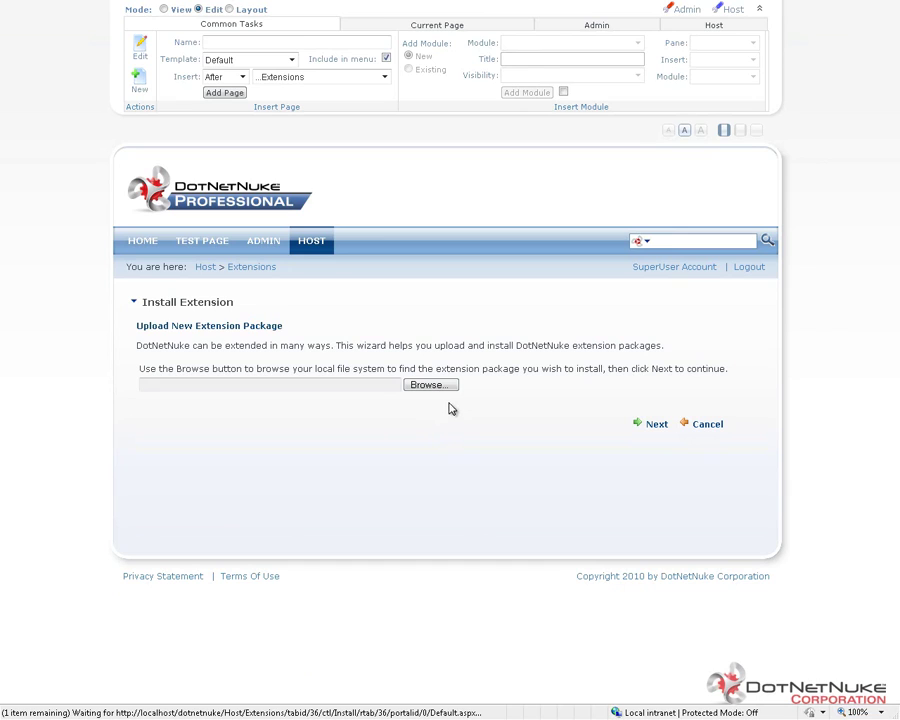
# Step: Select DNNSimpleArticle_00.00.03_Install.zip from Downloads as the package to upload
pyautogui.click(432, 386)
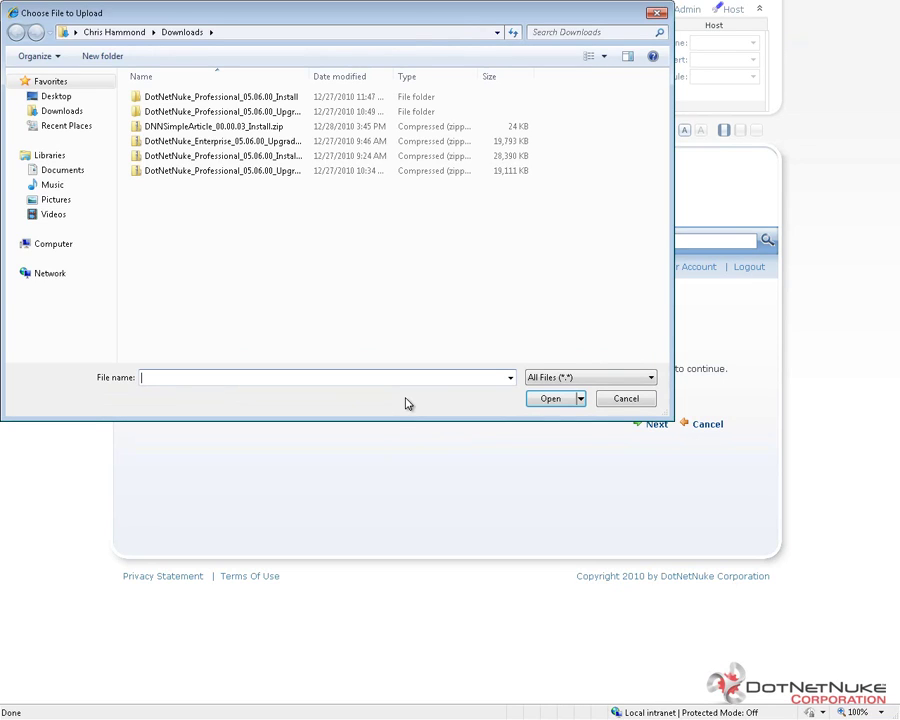
pyautogui.moveTo(309, 76); pyautogui.dragTo(383, 107)
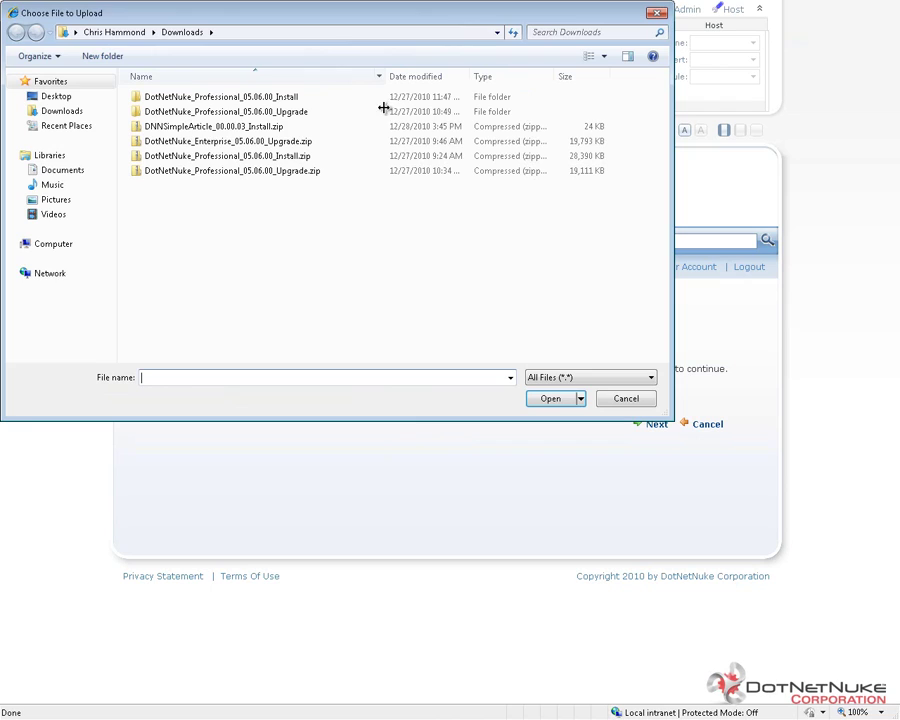
pyautogui.click(229, 127)
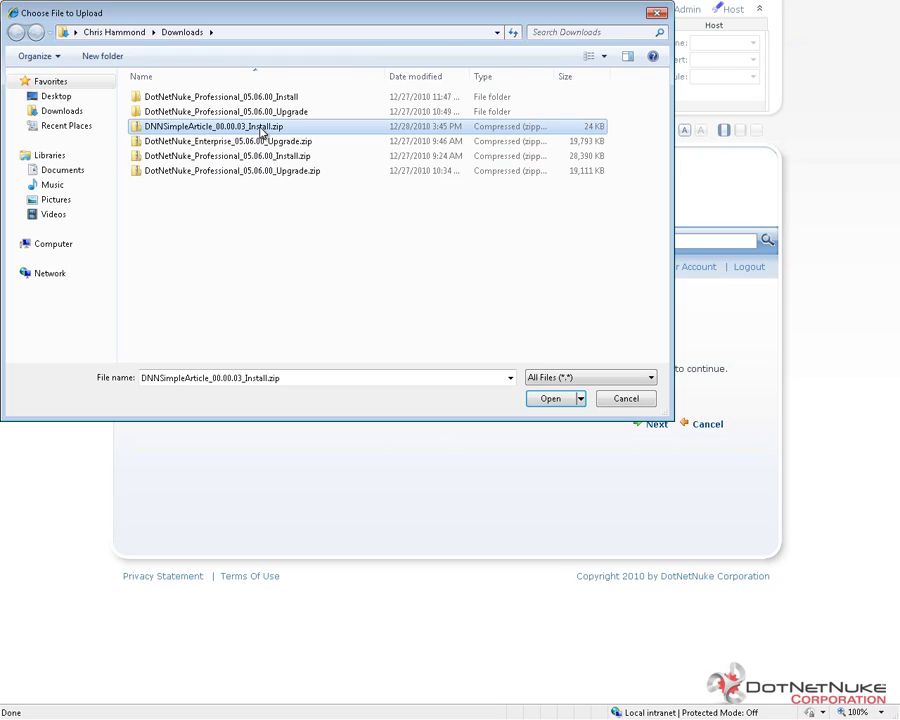
pyautogui.click(545, 400)
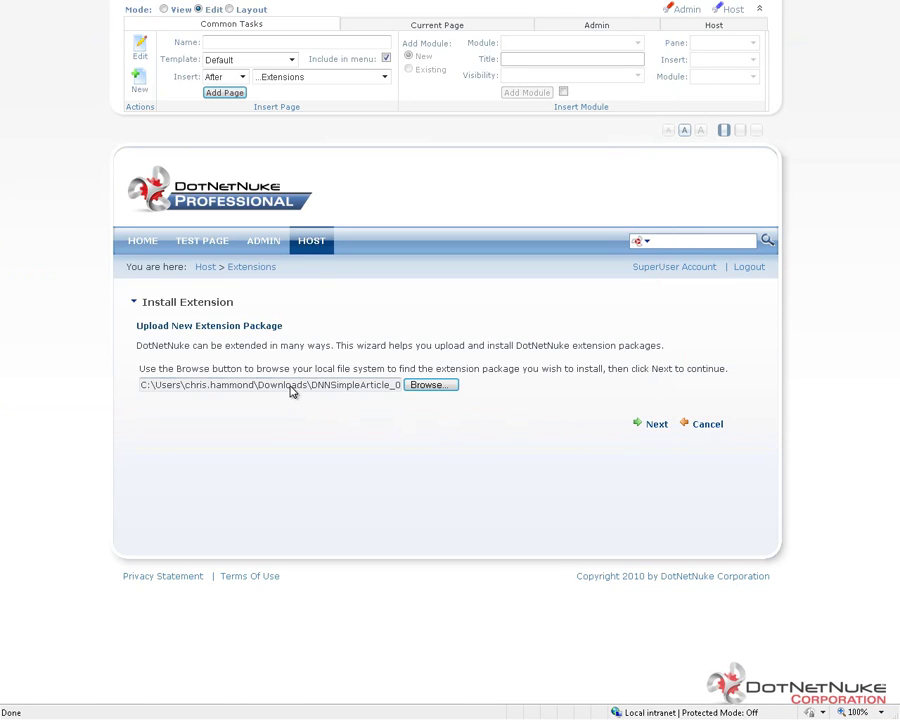
pyautogui.moveTo(258, 384); pyautogui.dragTo(434, 413)
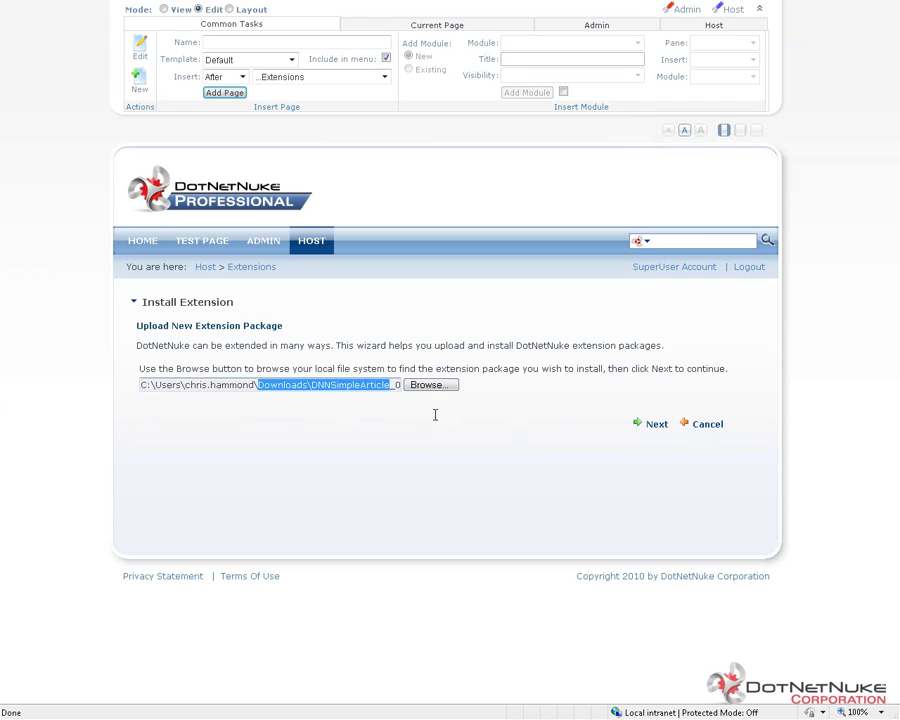
pyautogui.click(362, 420)
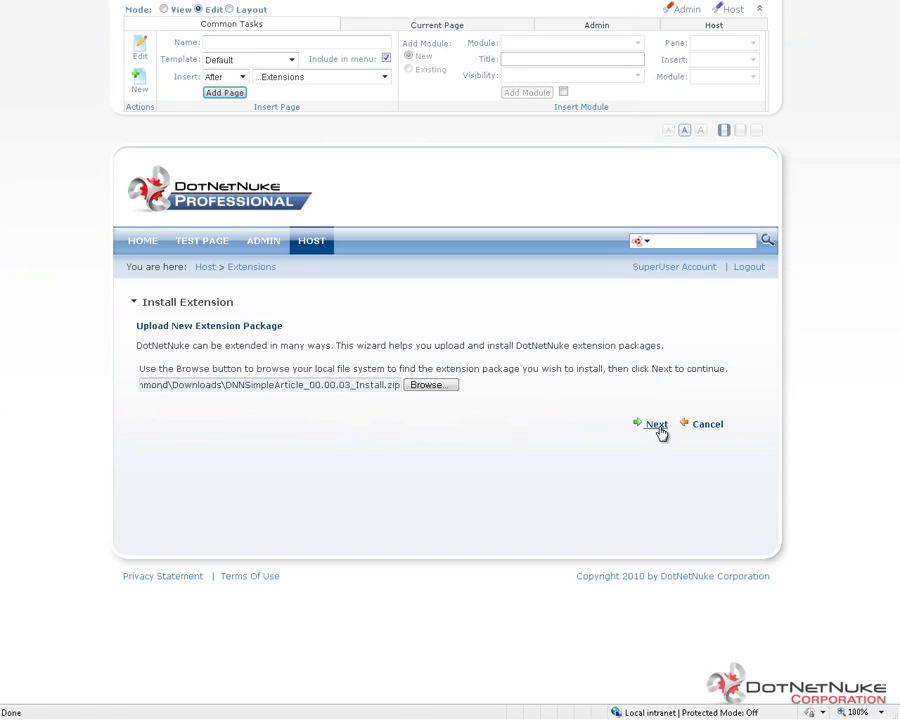
# Step: Upload the package and continue past Package Information to the placeholder release notes
pyautogui.click(659, 426)
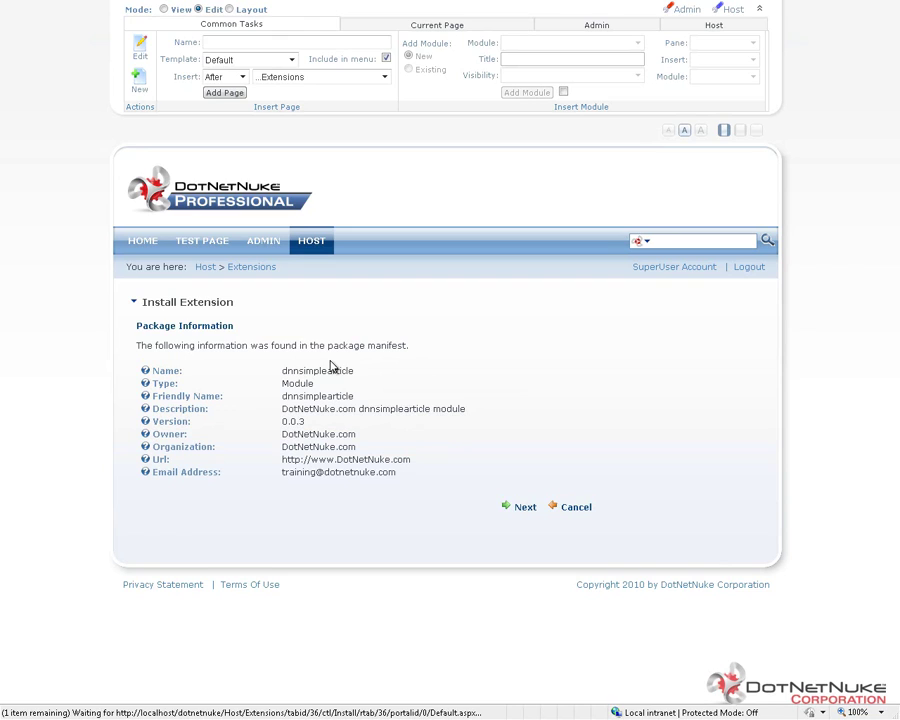
pyautogui.click(526, 509)
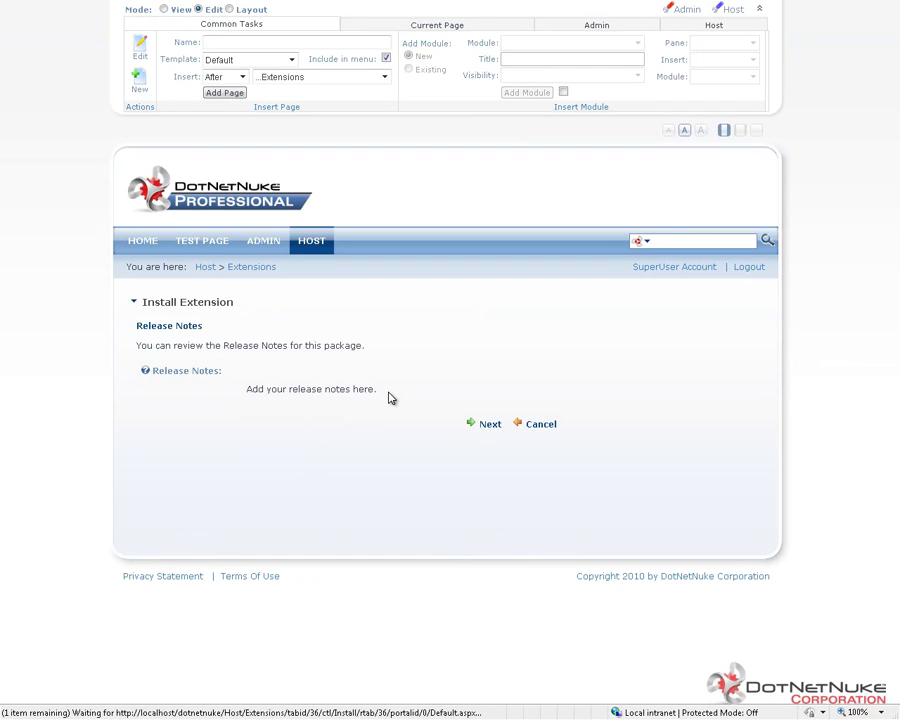
pyautogui.moveTo(388, 398); pyautogui.dragTo(294, 402)
pyautogui.click(296, 402)
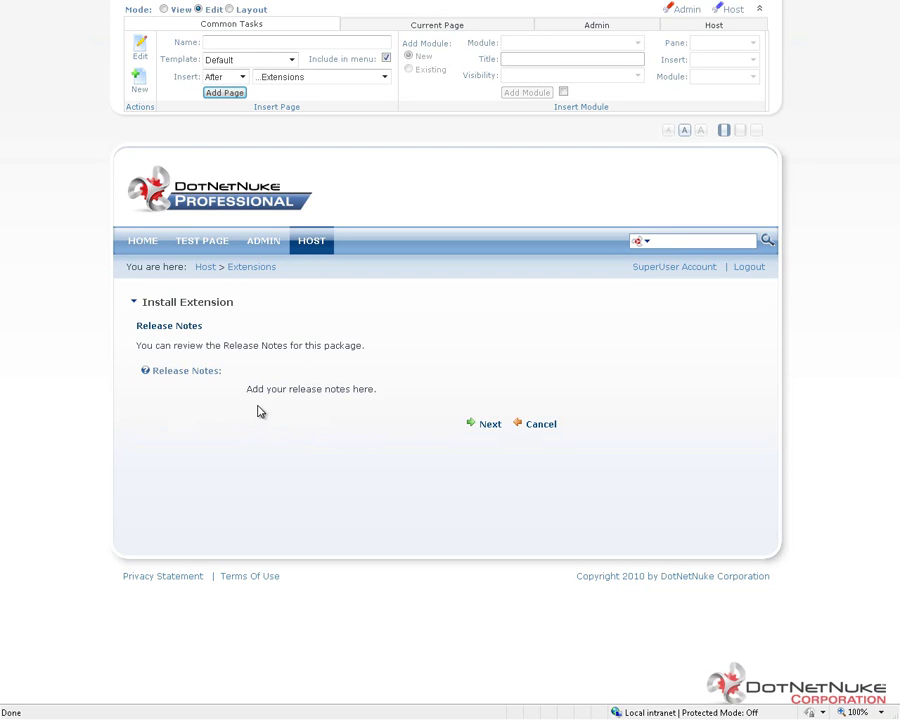
# Step: Continue past Release Notes and tick Accept License for dnnsimplearticle
pyautogui.click(490, 426)
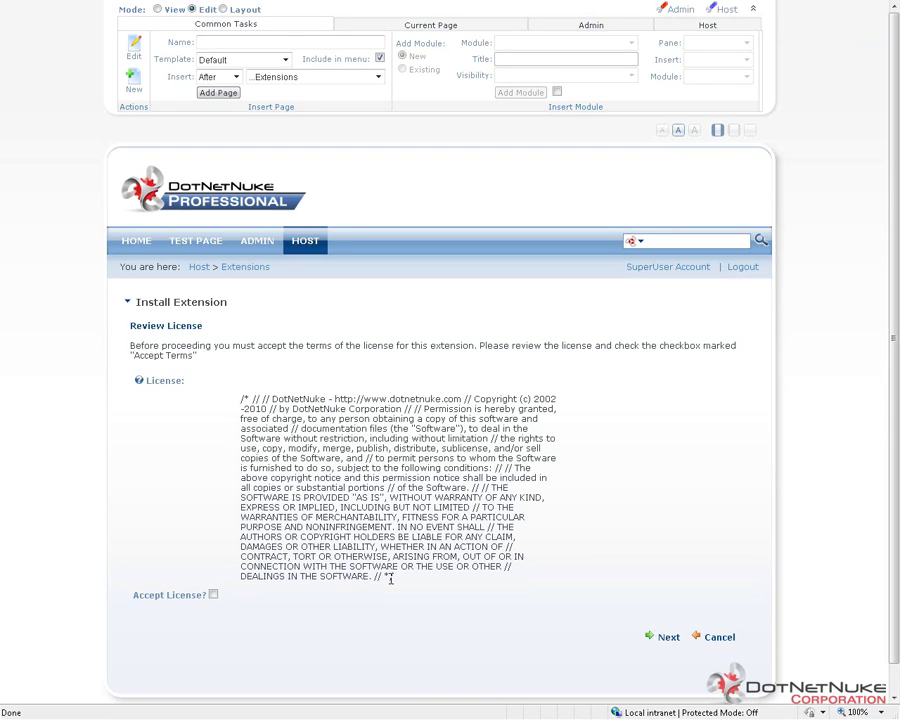
pyautogui.click(213, 595)
# Step: Install dnnsimplearticle and review the report down to 'Installation successful.'
pyautogui.click(652, 643)
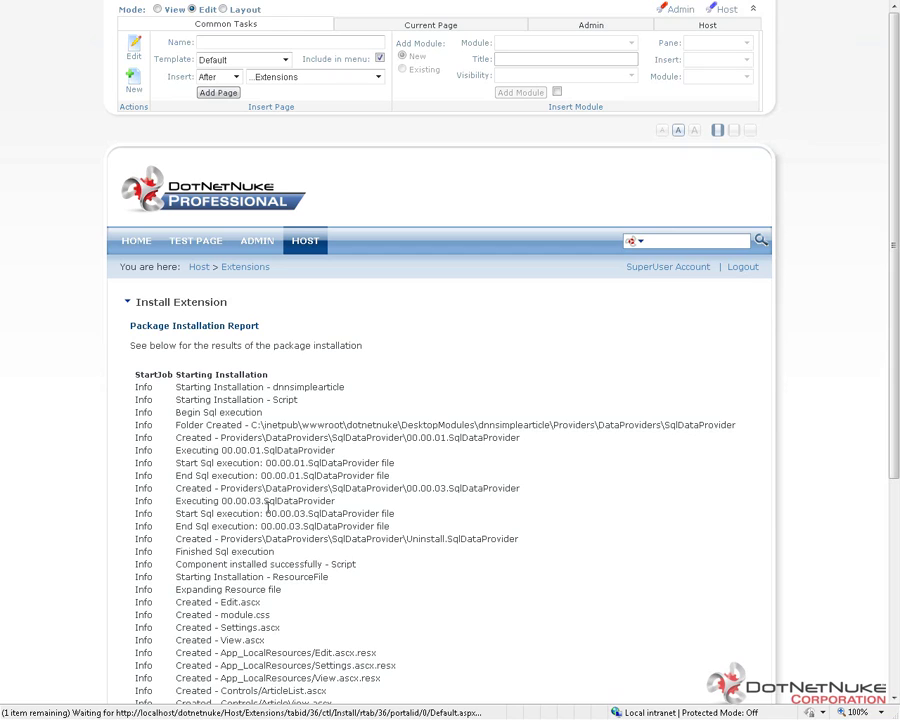
pyautogui.scroll(-2, 333, 506)
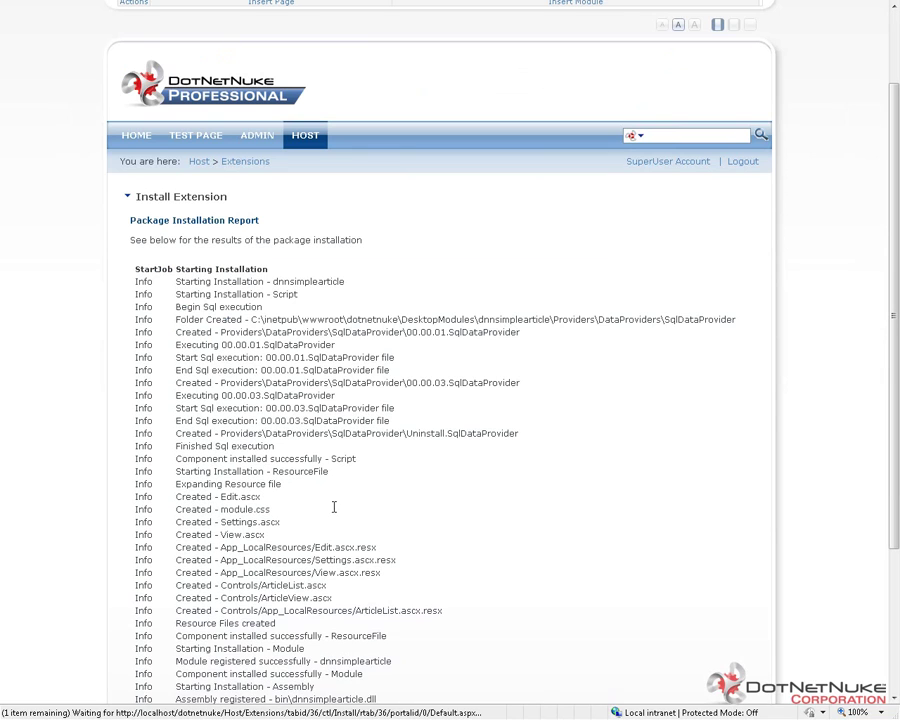
pyautogui.scroll(-2, 340, 510)
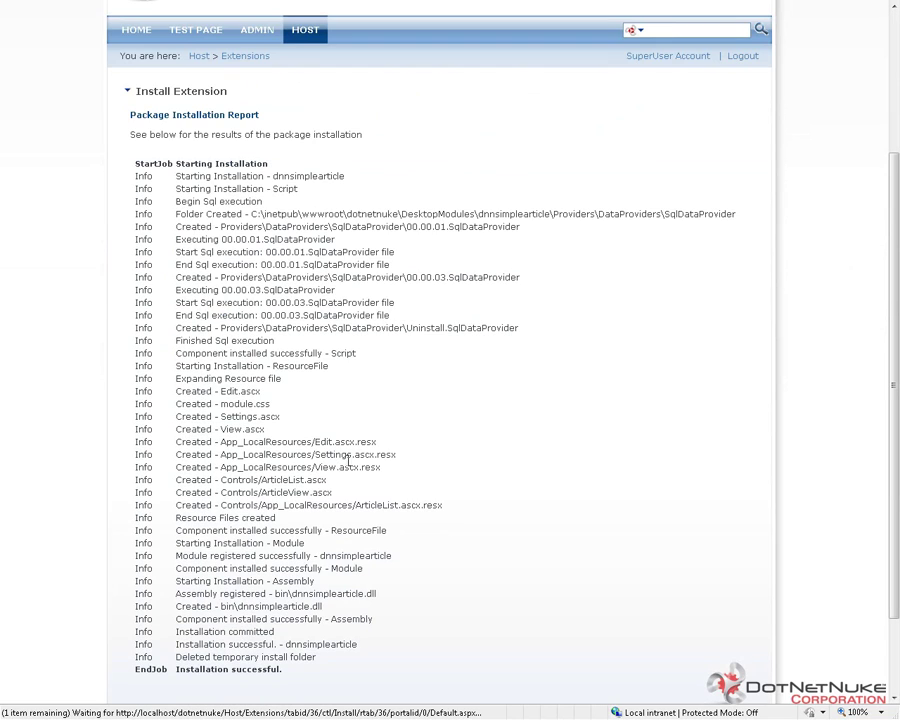
pyautogui.scroll(-2, 330, 445)
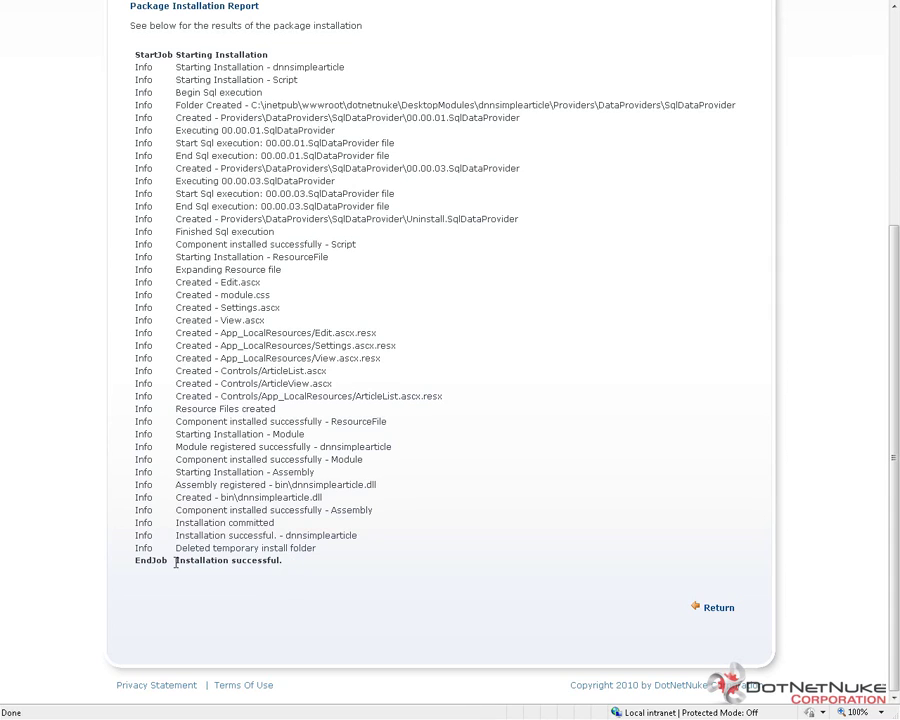
pyautogui.moveTo(176, 562); pyautogui.dragTo(221, 578)
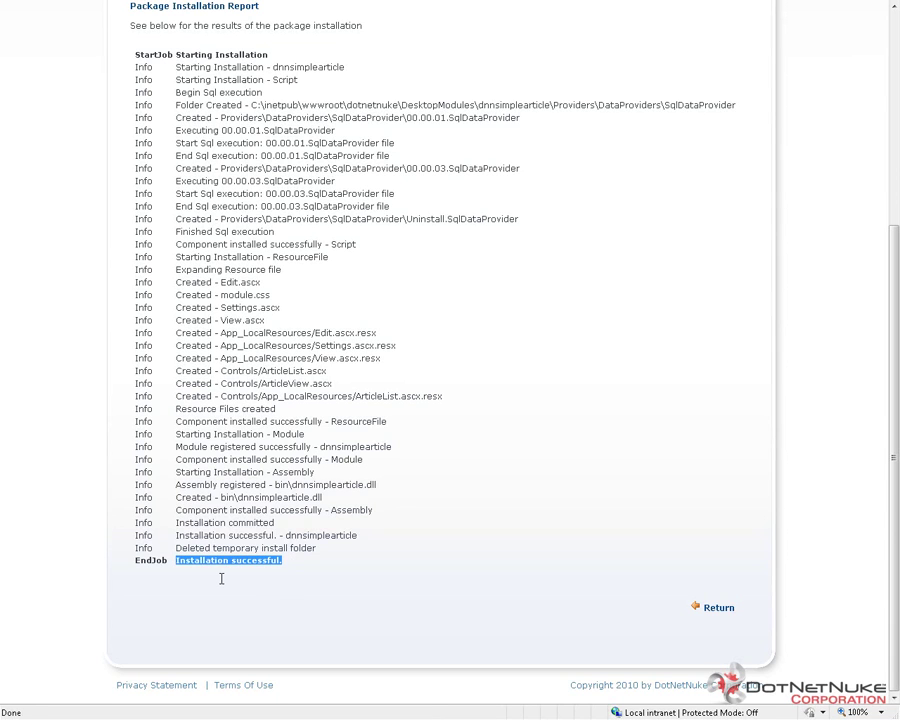
pyautogui.tripleClick(221, 578)
pyautogui.click(238, 592)
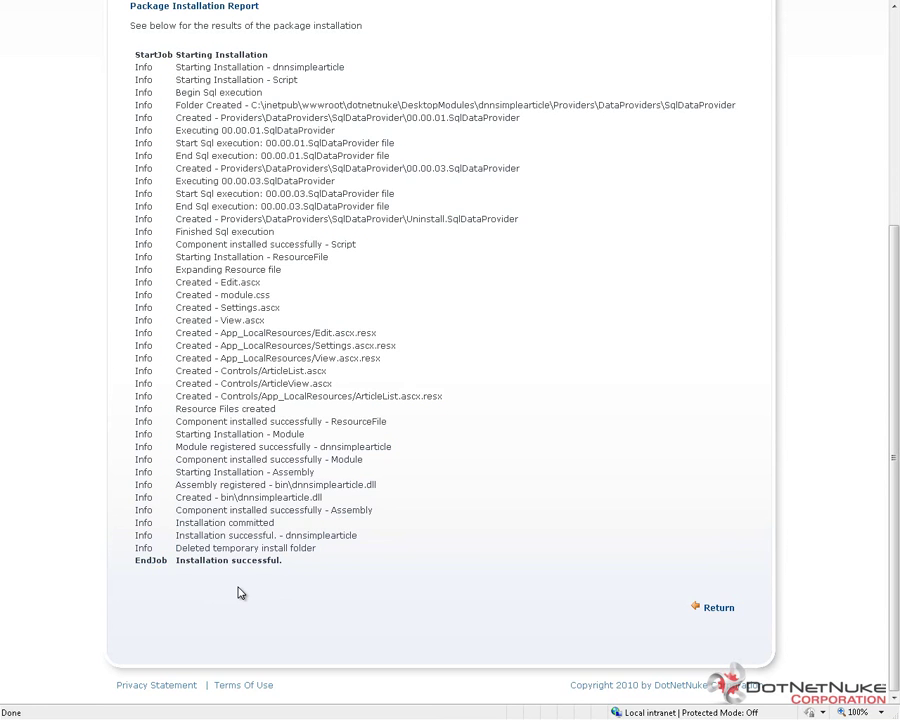
# Step: Return to Extensions and locate dnnsimplearticle 0.0.3 under Modules, marked not in use
pyautogui.click(716, 609)
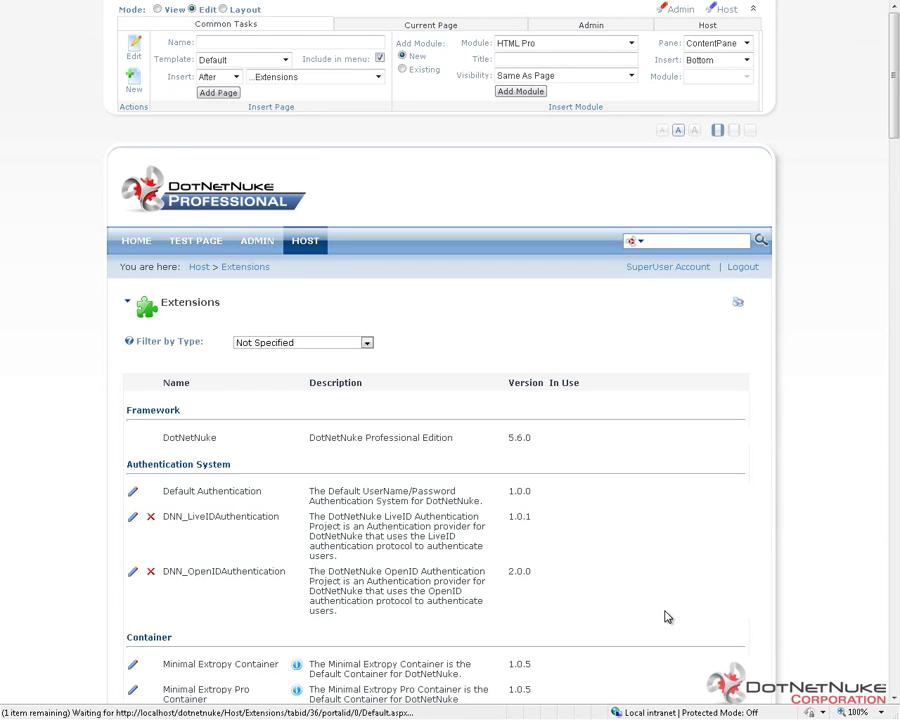
pyautogui.scroll(-5, 619, 485)
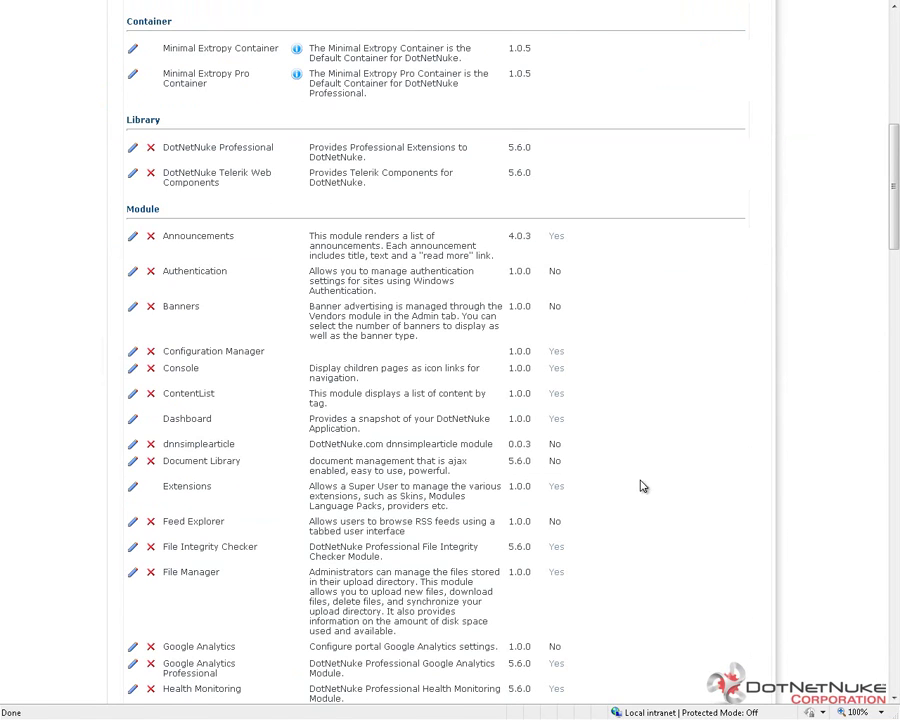
pyautogui.doubleClick(206, 443)
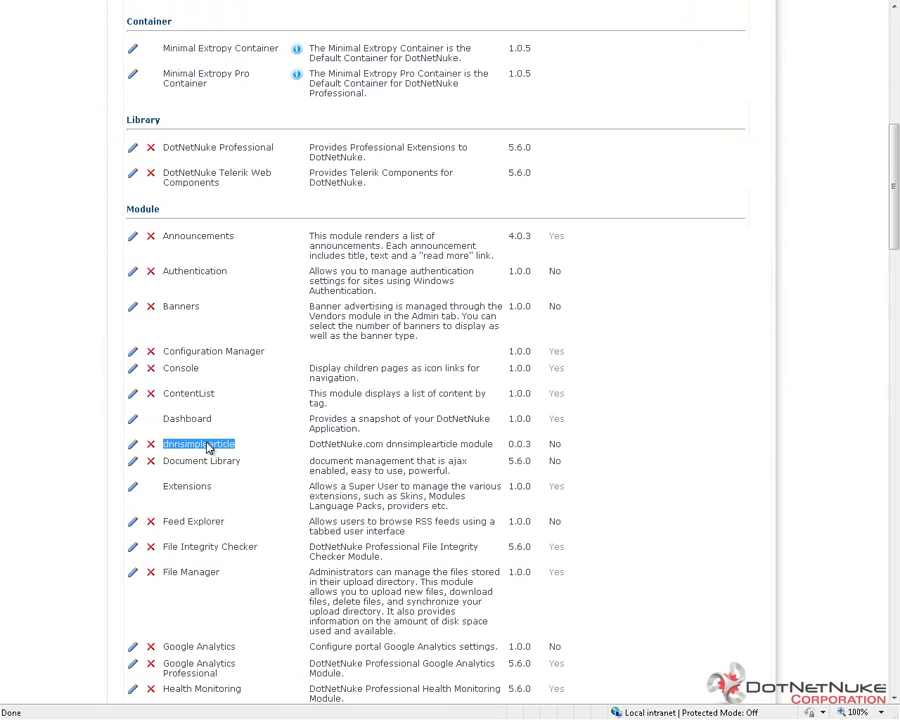
pyautogui.moveTo(206, 444); pyautogui.dragTo(208, 449)
pyautogui.click(508, 438)
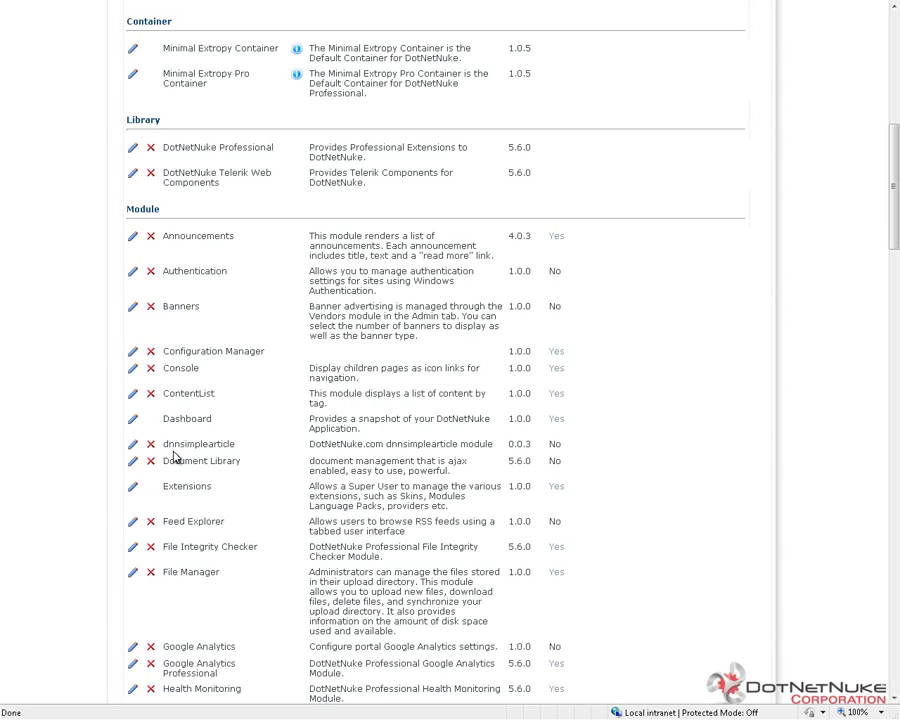
pyautogui.scroll(6, 173, 456)
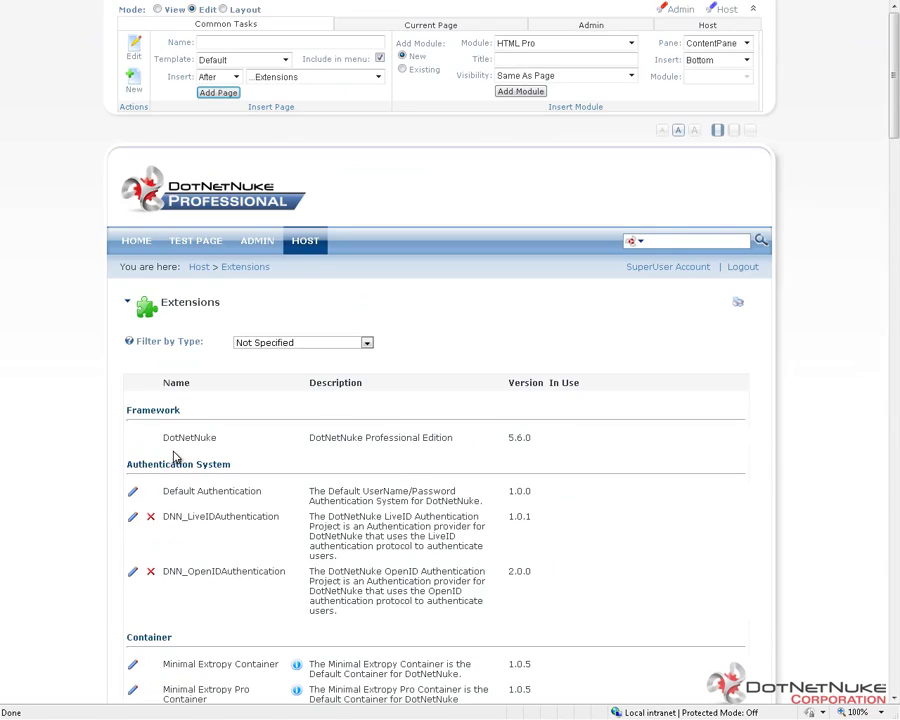
# Step: On the Test Page, select dnnsimplearticle in the control panel's Module dropdown
pyautogui.click(193, 243)
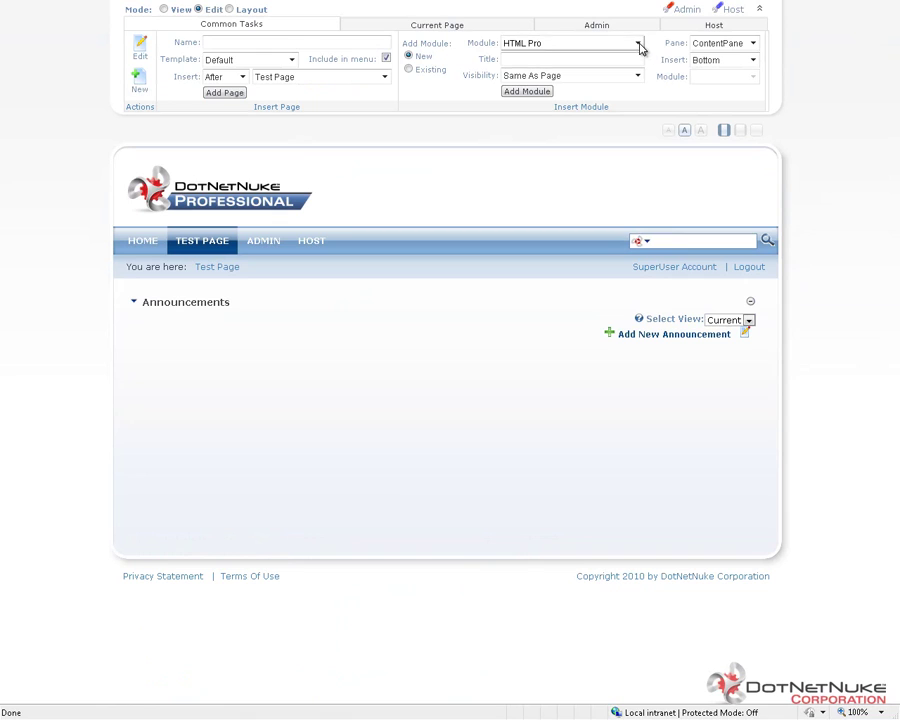
pyautogui.click(638, 45)
pyautogui.scroll(-4, 638, 80)
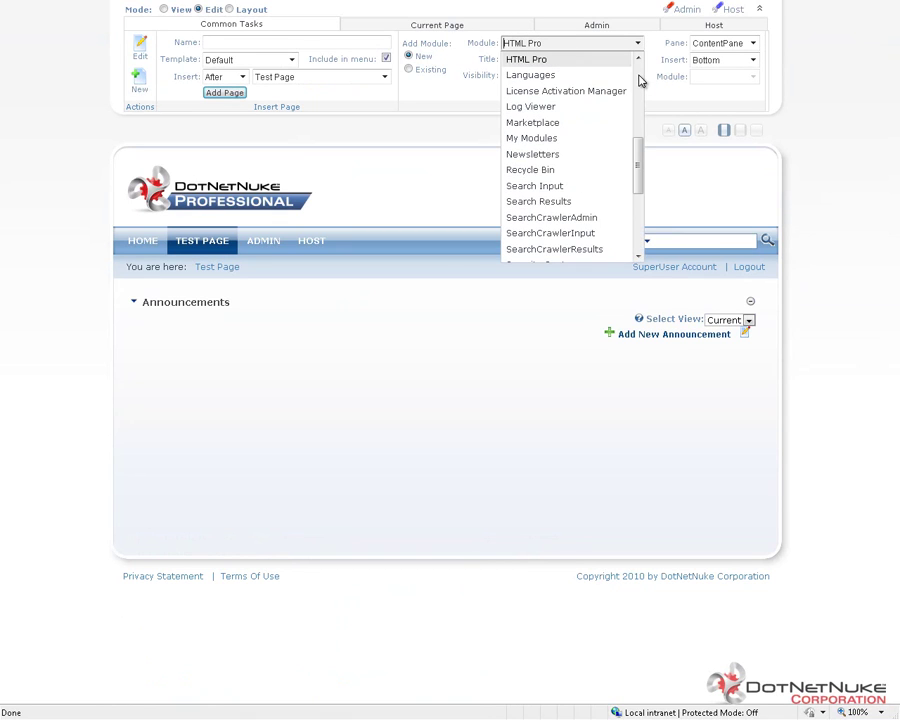
pyautogui.scroll(4, 641, 70)
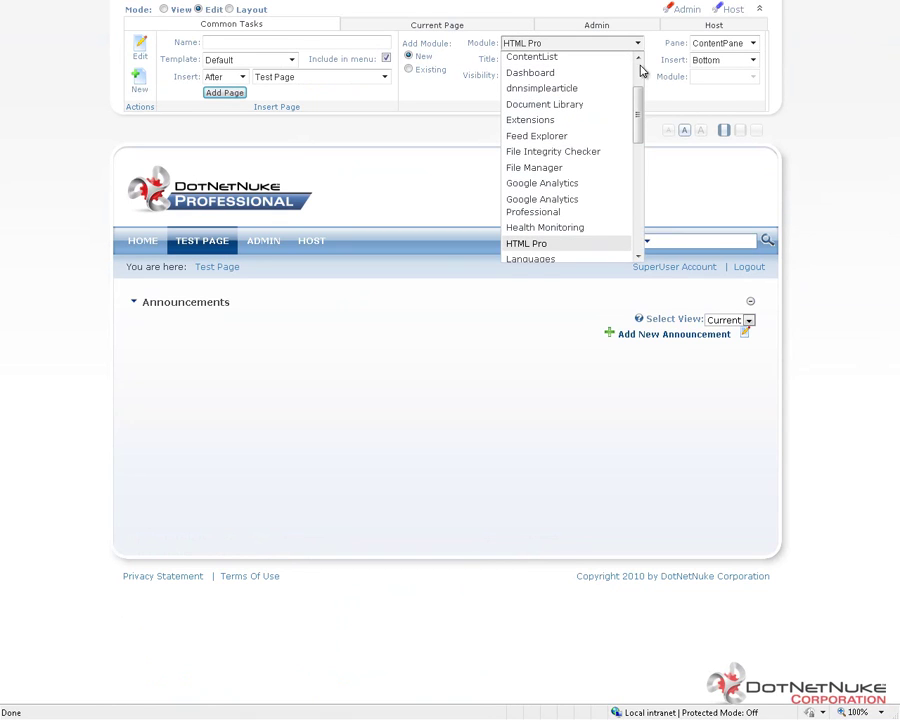
pyautogui.click(556, 90)
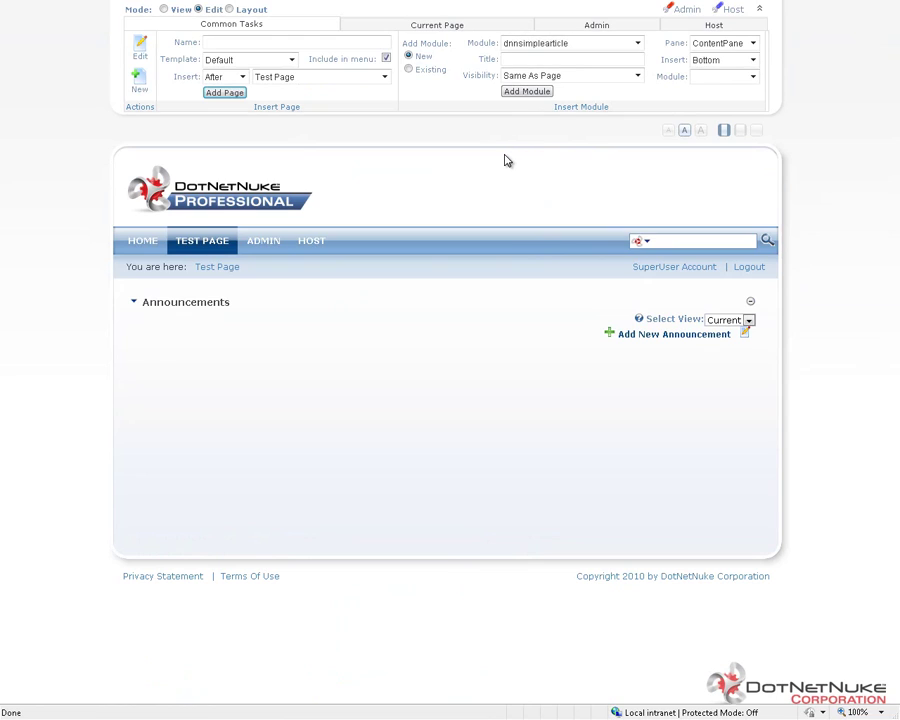